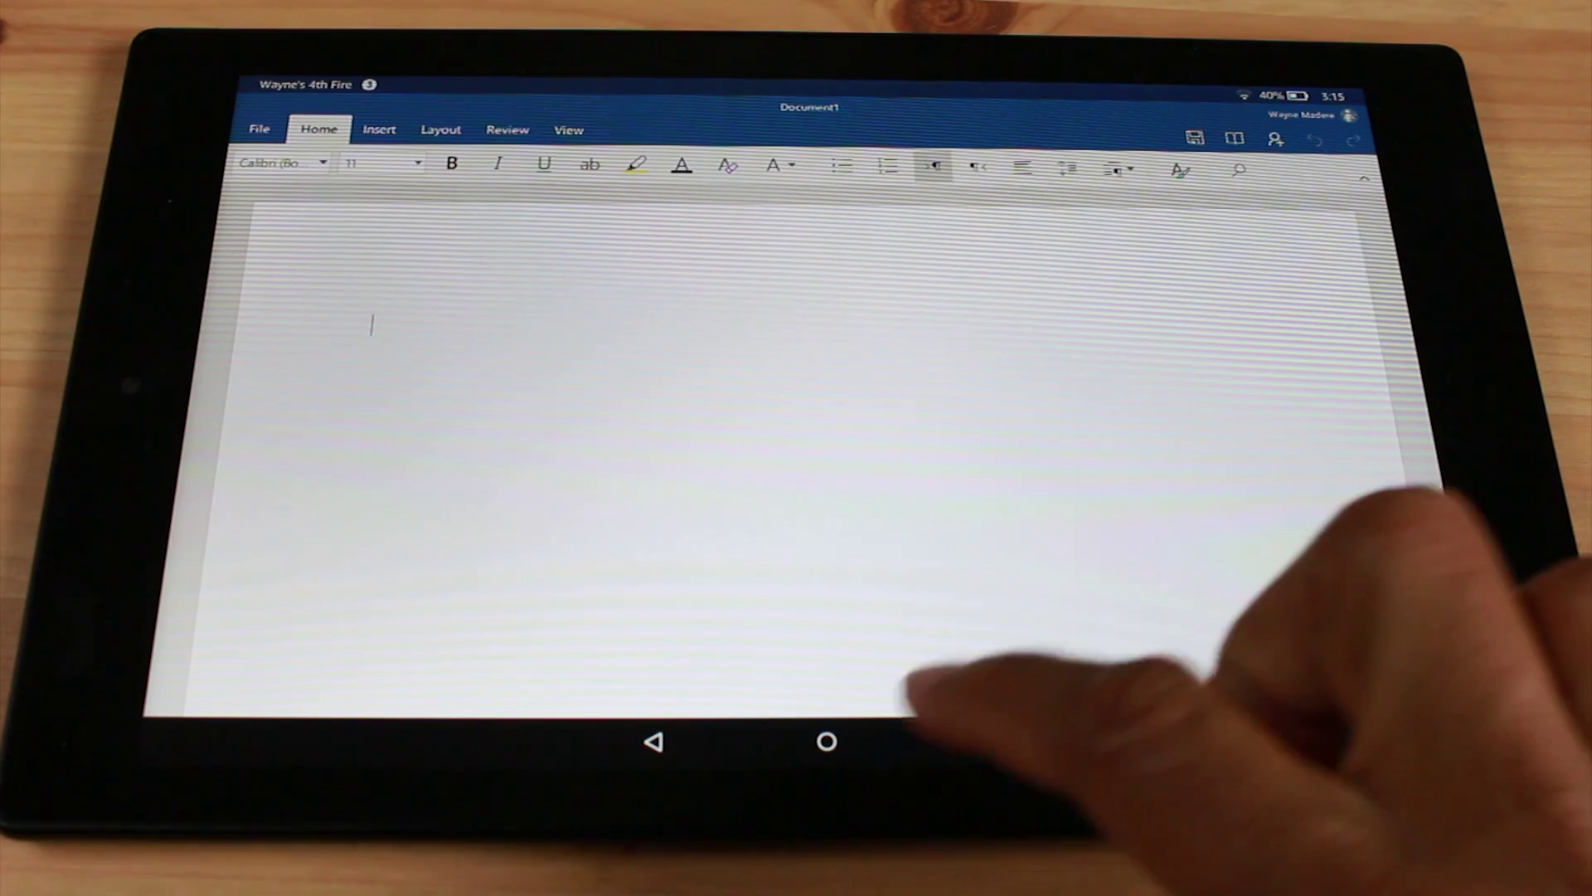
Step: Leave Word and return to the tablet's home screen
{"action": "left_click", "coordinate": [998, 740]}
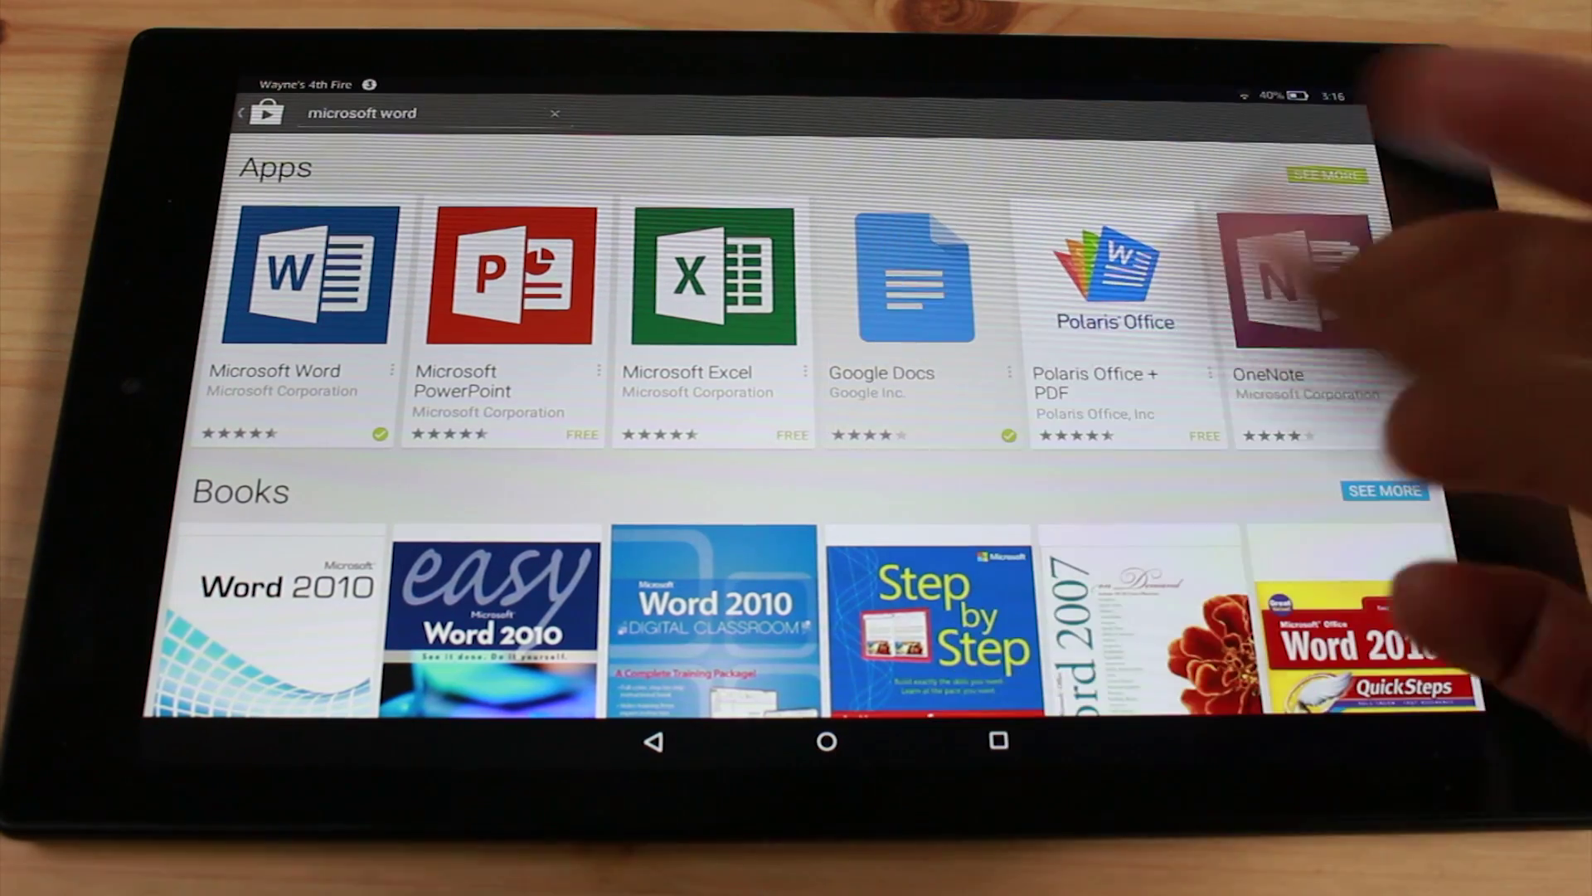
Step: Open the Google Docs page from the 'microsoft word' Play Store results and launch the app
{"action": "left_click", "coordinate": [913, 298]}
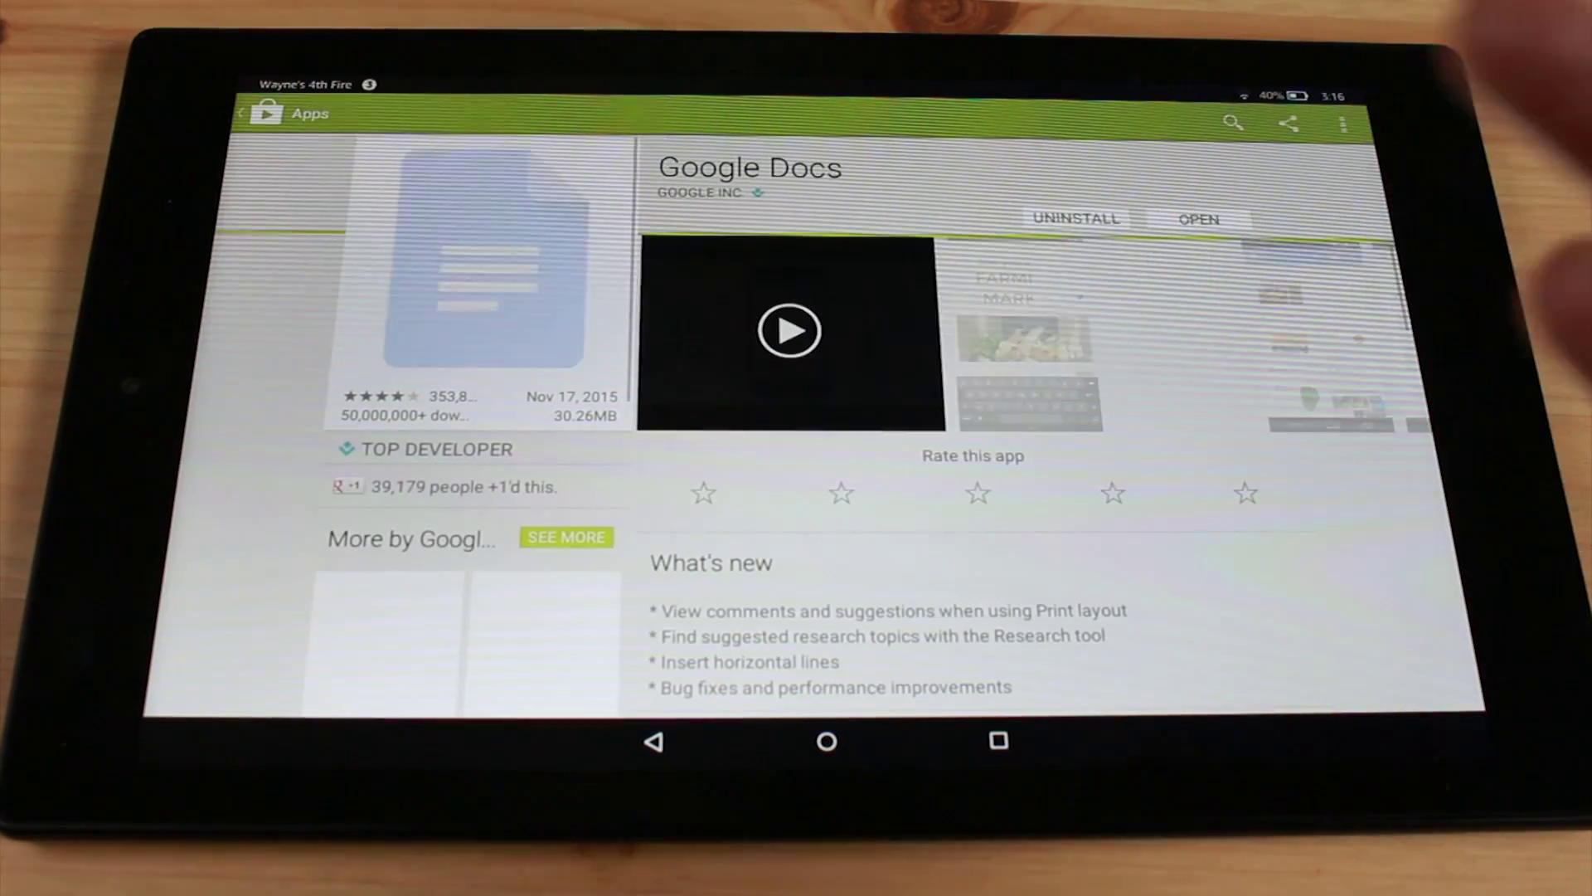
{"action": "left_click", "coordinate": [1195, 217]}
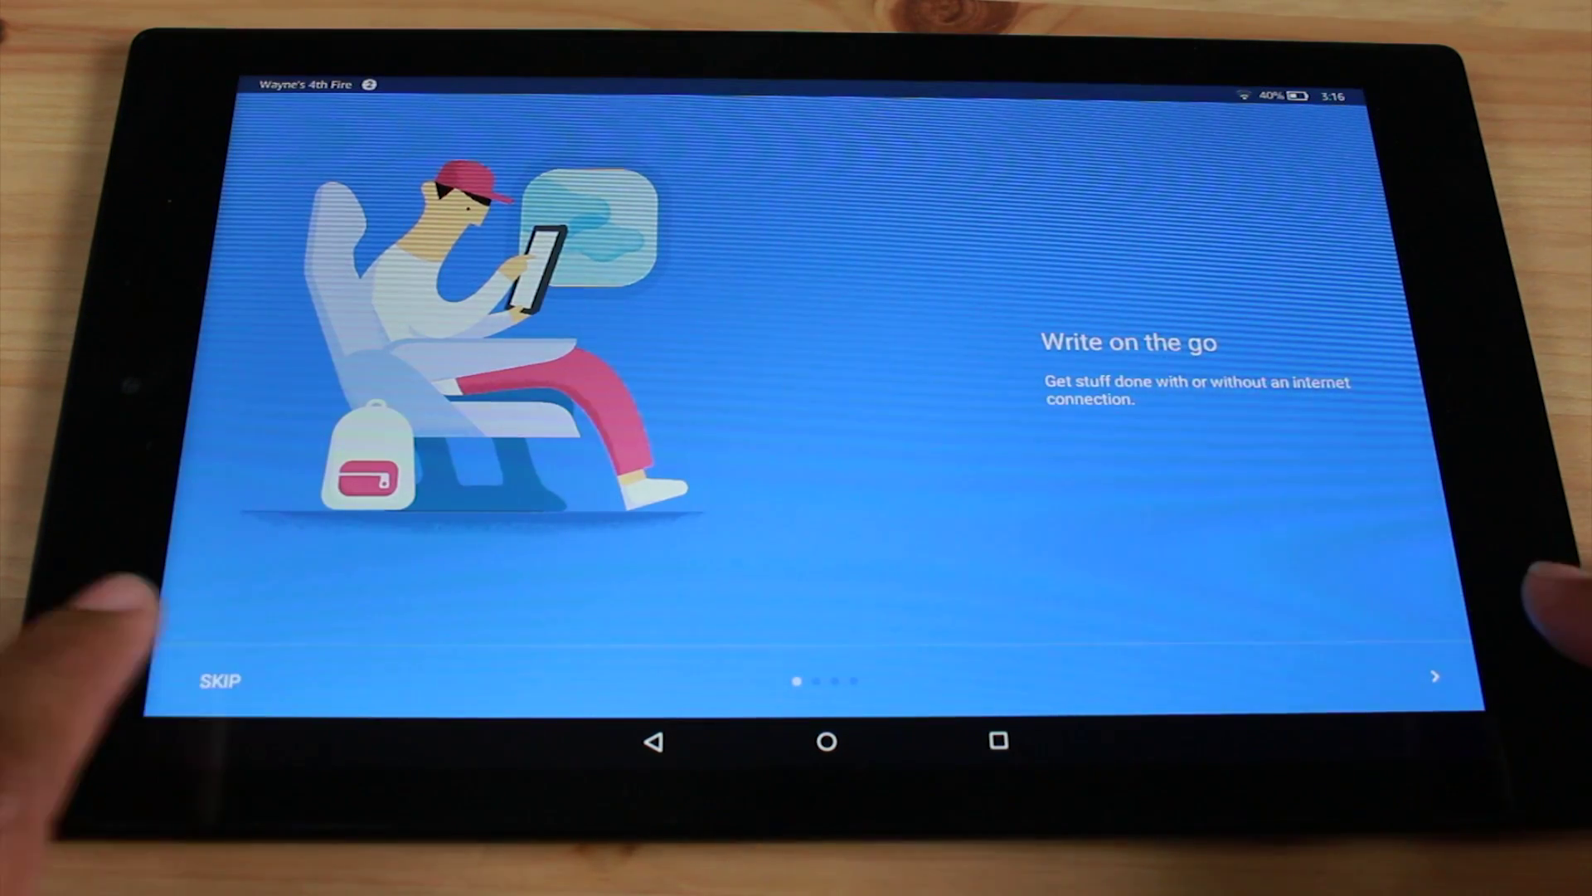
Step: Skip the Google Docs introductory welcome screens
{"action": "left_click", "coordinate": [220, 680]}
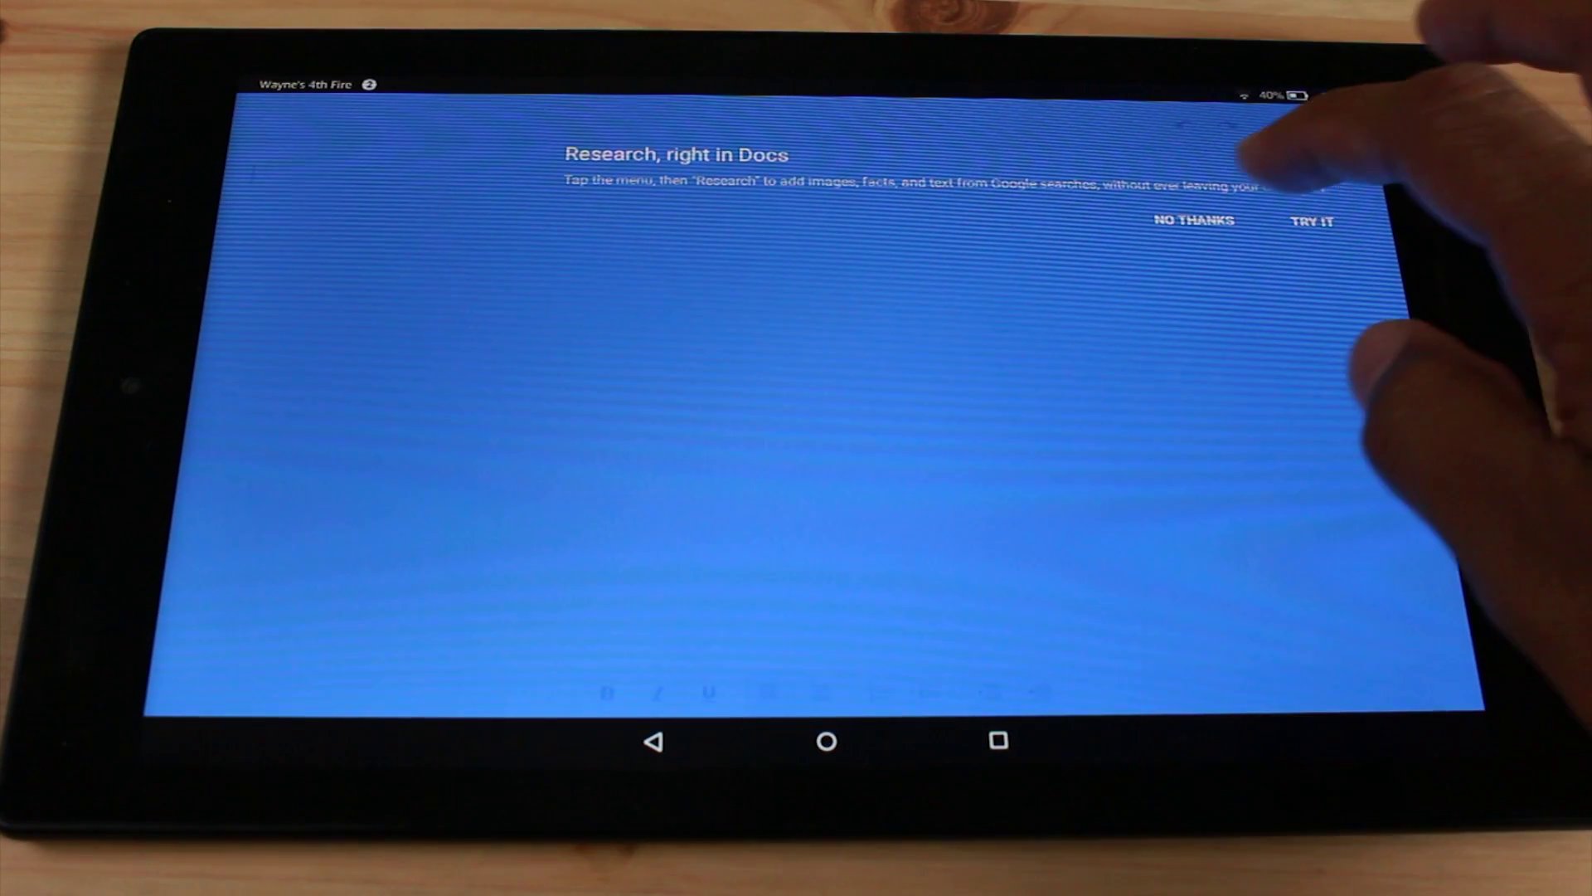
Step: Dismiss the 'Research, right in Docs' tip with NO THANKS
{"action": "left_click", "coordinate": [1195, 220]}
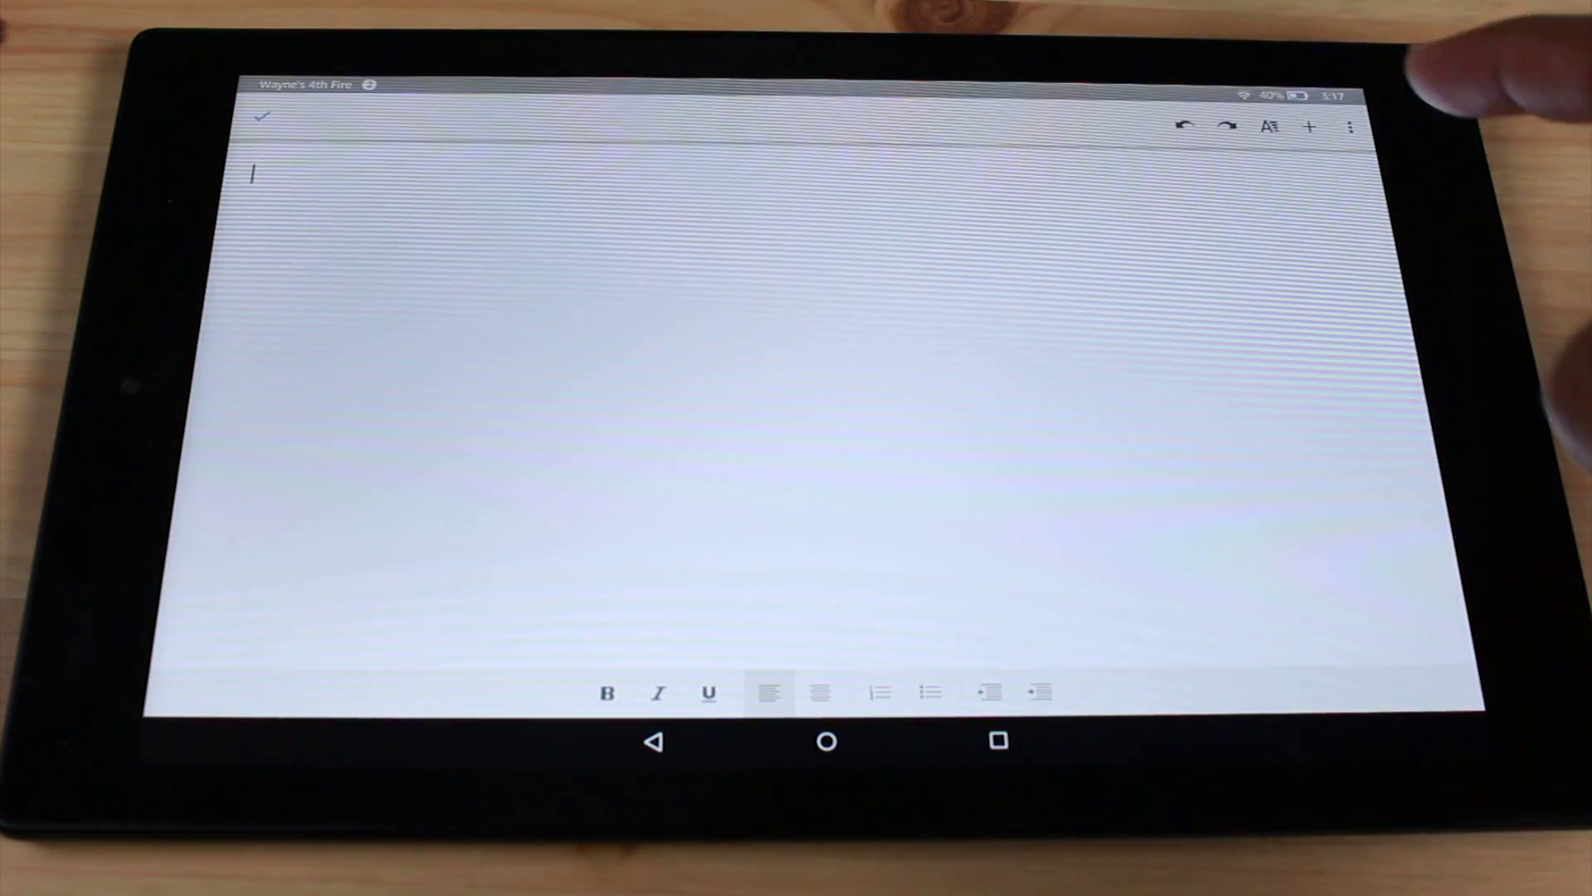